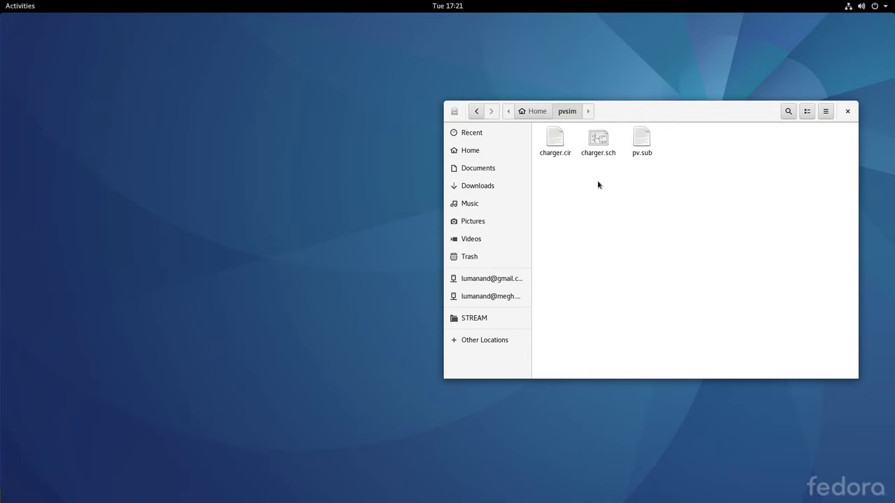
Open charger.sch from the pvsim folder in gschem, dismiss the status log and maximize the schematic window
double_click(591, 143)
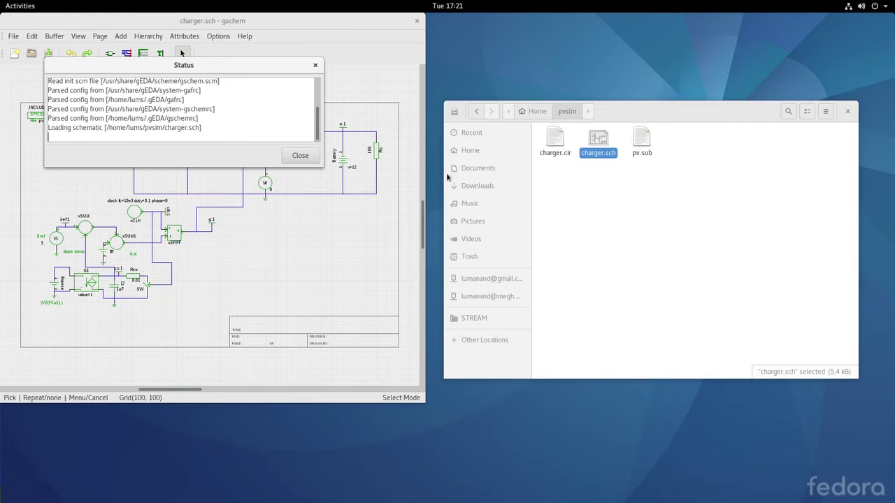
click(300, 155)
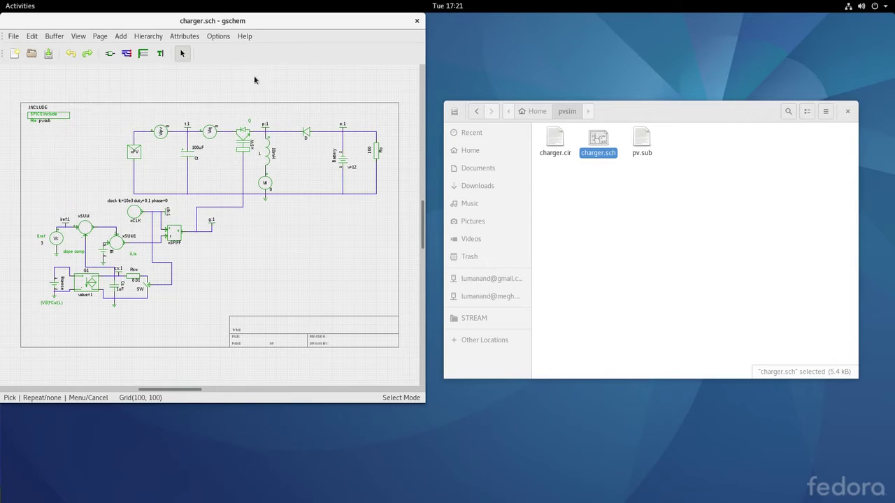
double_click(261, 23)
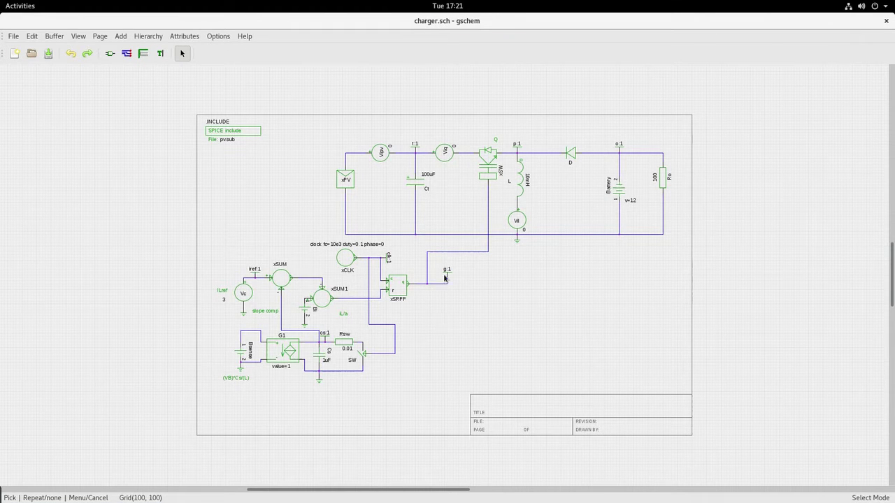
scroll(443, 274, up, 1)
scroll(445, 278, up, 1)
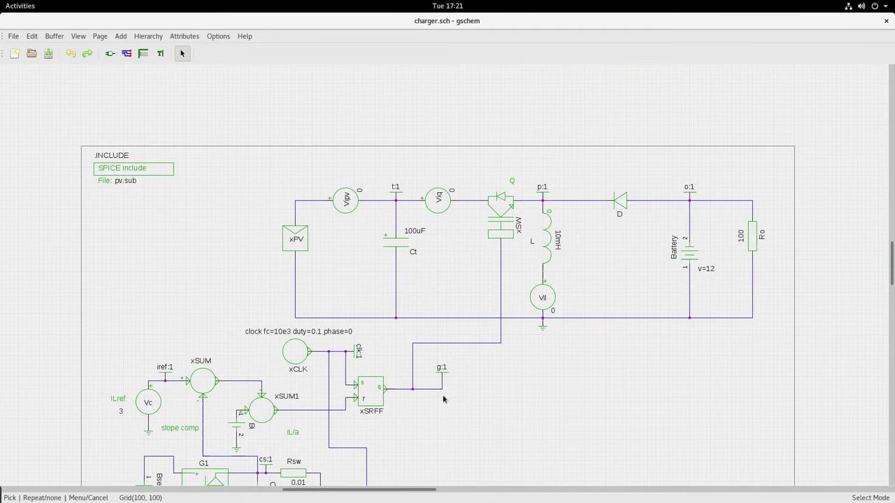
scroll(444, 399, down, 1)
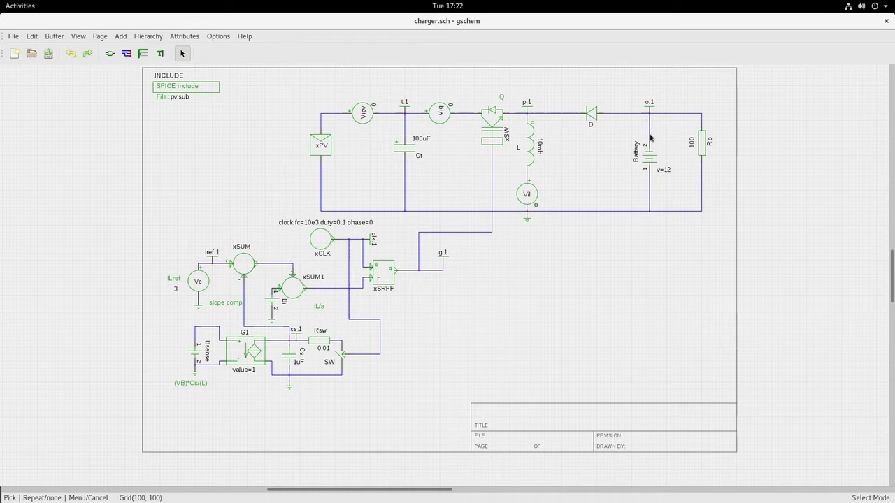
Inspect the value attribute of the xPV source in the power circuit, then close its attributes and deselect it
double_click(313, 141)
click(521, 95)
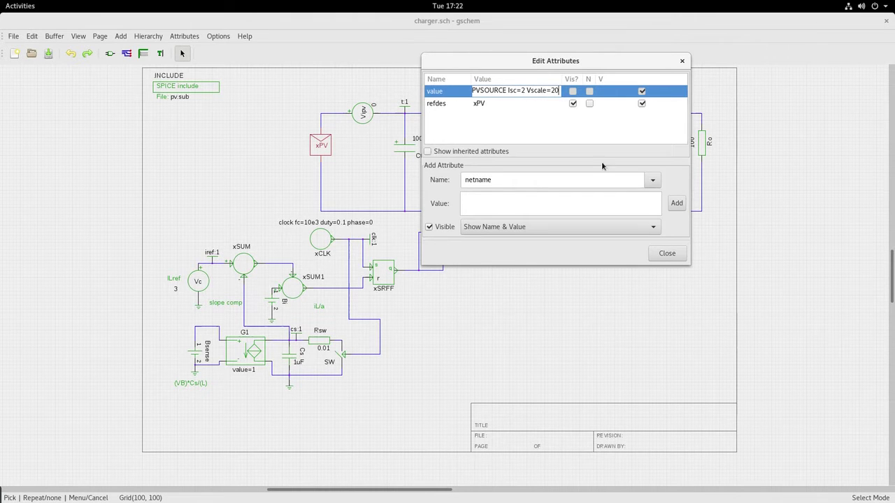
click(669, 254)
click(310, 177)
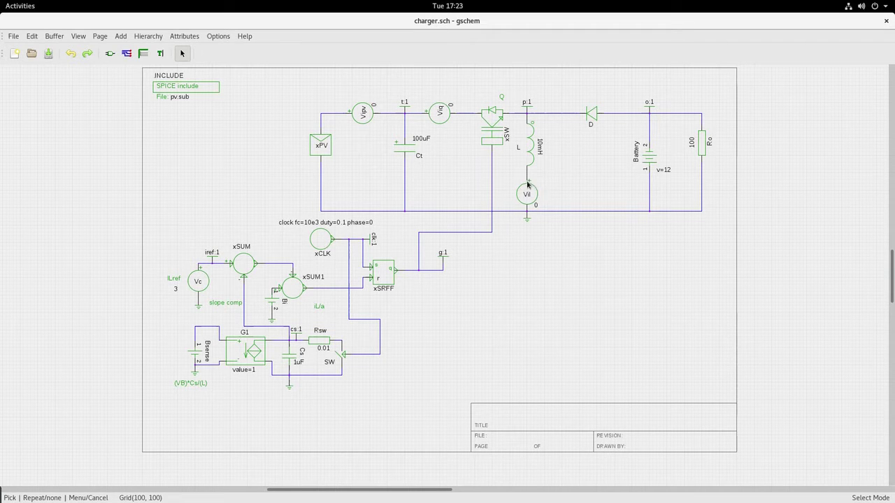
Examine the attributes of the Bi source feeding xSUM1 and its connection to the summing block
double_click(270, 305)
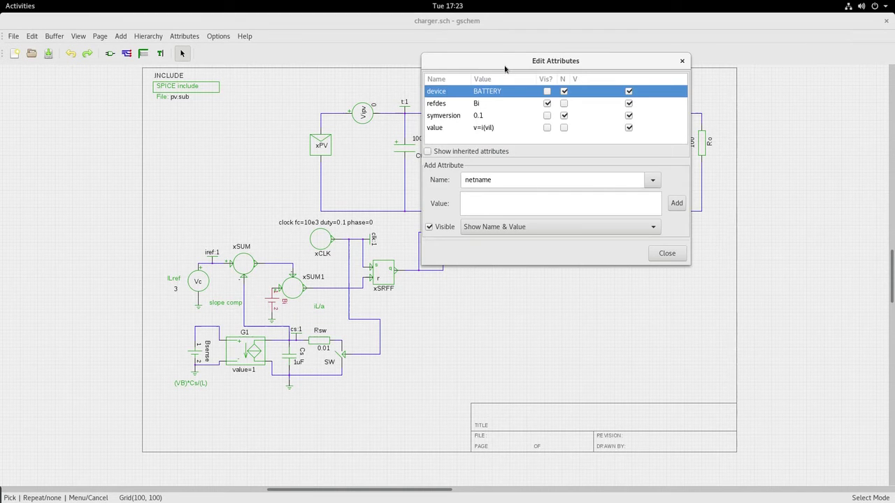
drag(546, 67, 675, 64)
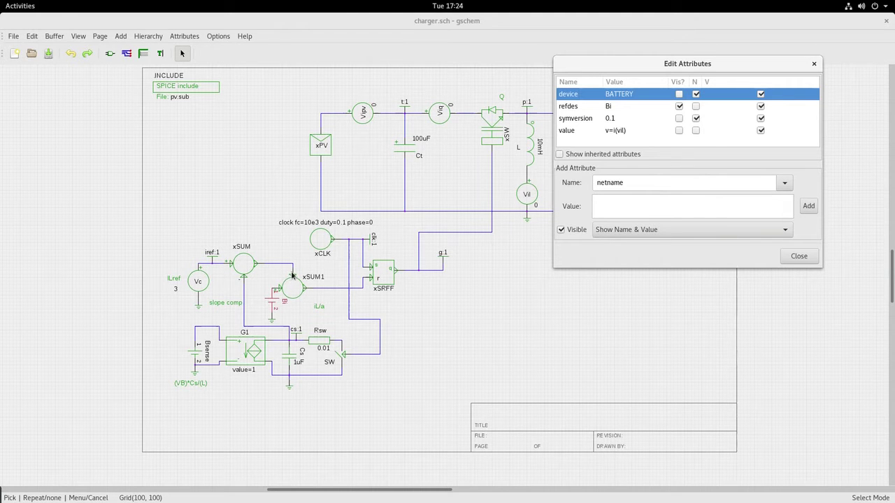
scroll(284, 286, up, 1)
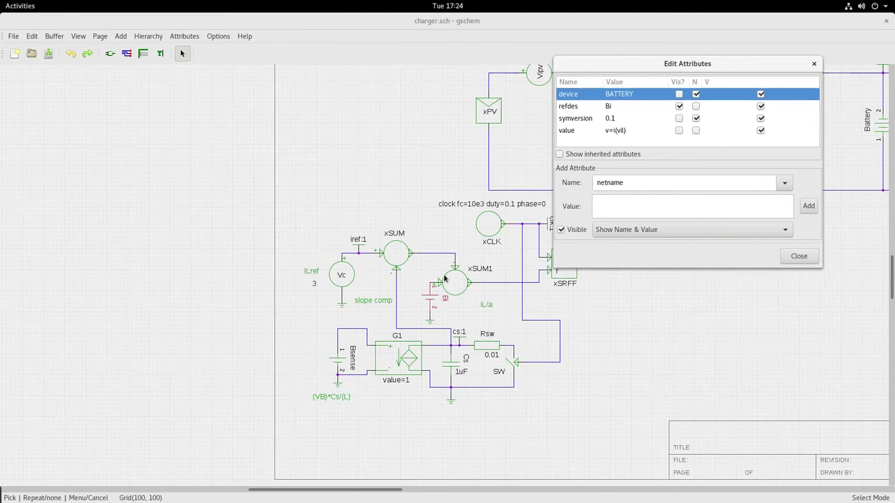
scroll(445, 278, up, 2)
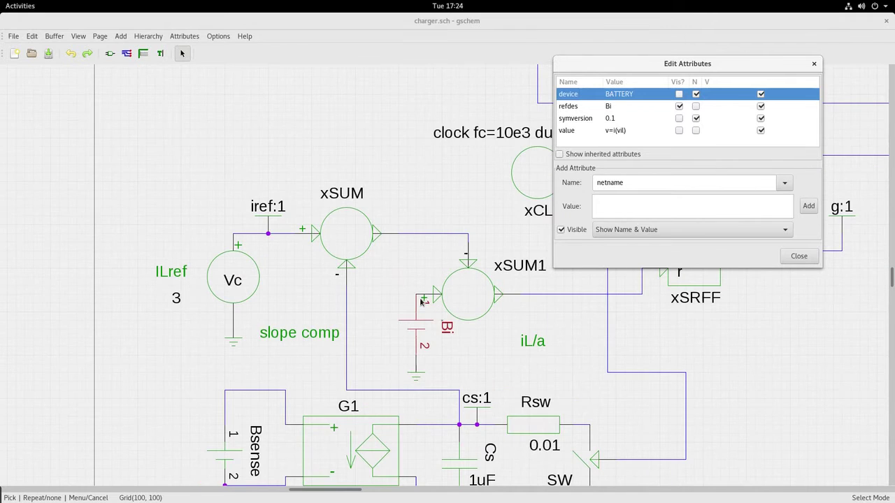
click(798, 256)
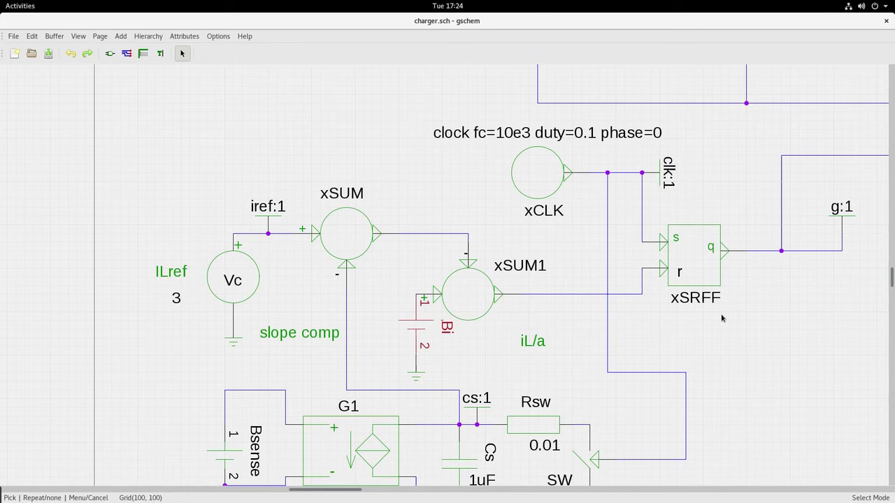
Examine the slope compensation circuit and the attributes of its Bsense source
scroll(727, 320, down, 1)
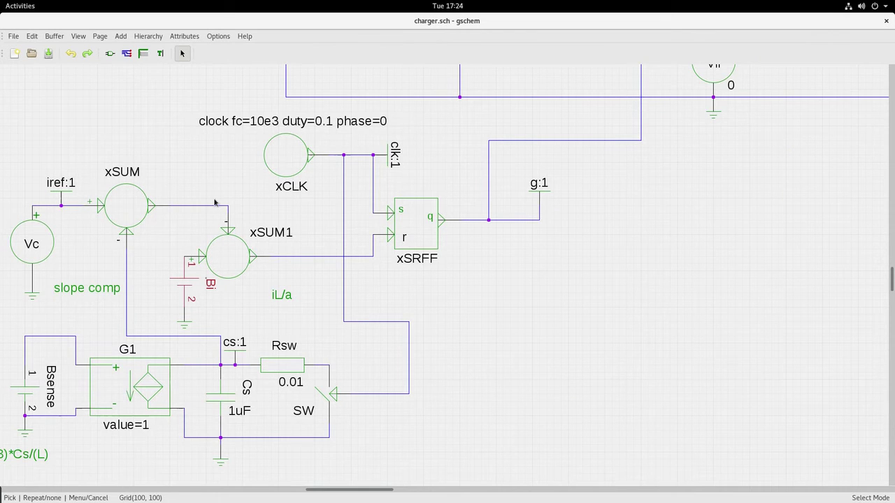
scroll(217, 204, up, 1)
scroll(446, 280, down, 1)
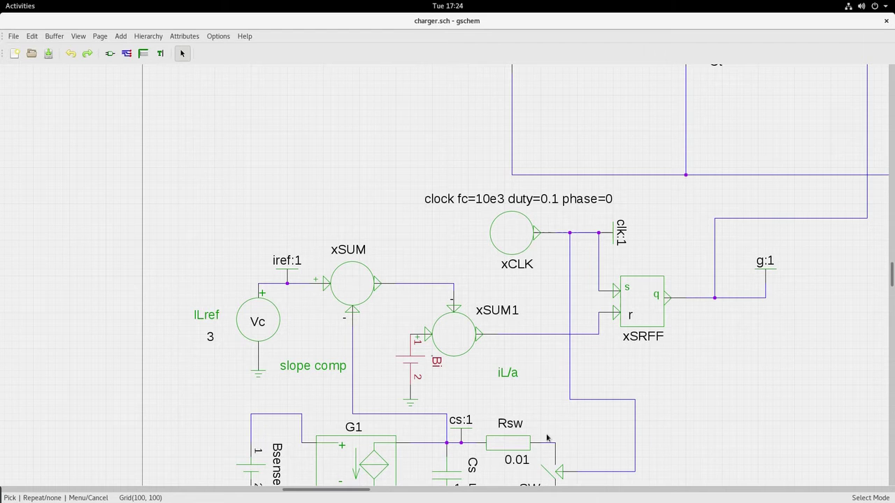
scroll(547, 437, down, 1)
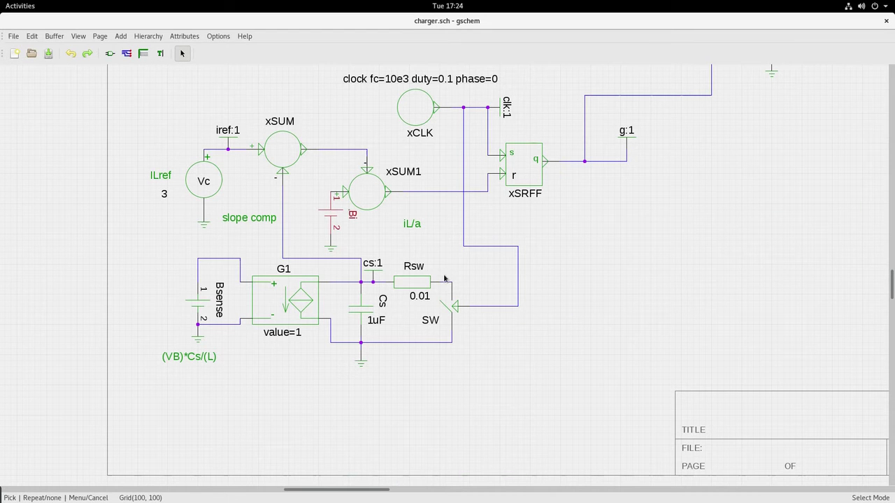
double_click(198, 307)
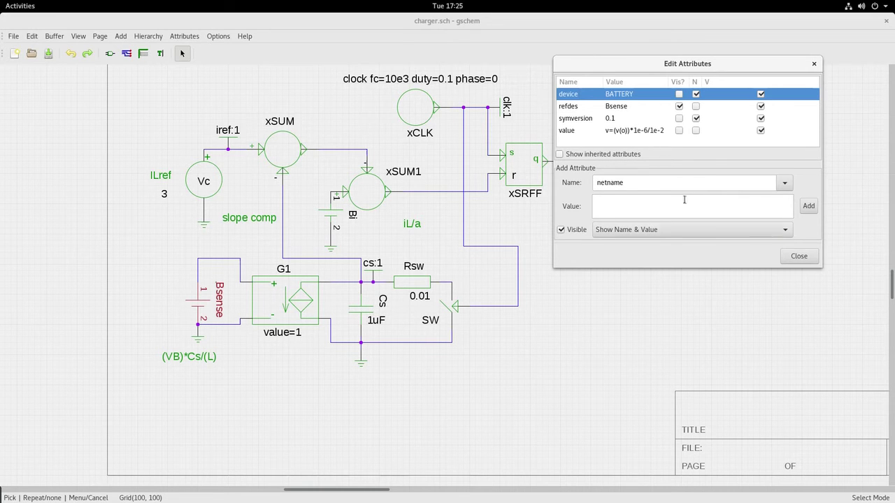
click(806, 258)
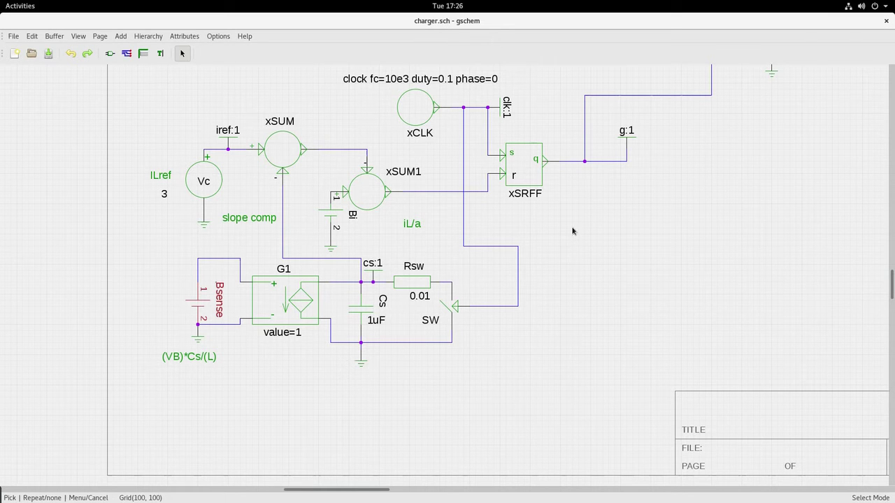
scroll(573, 231, down, 1)
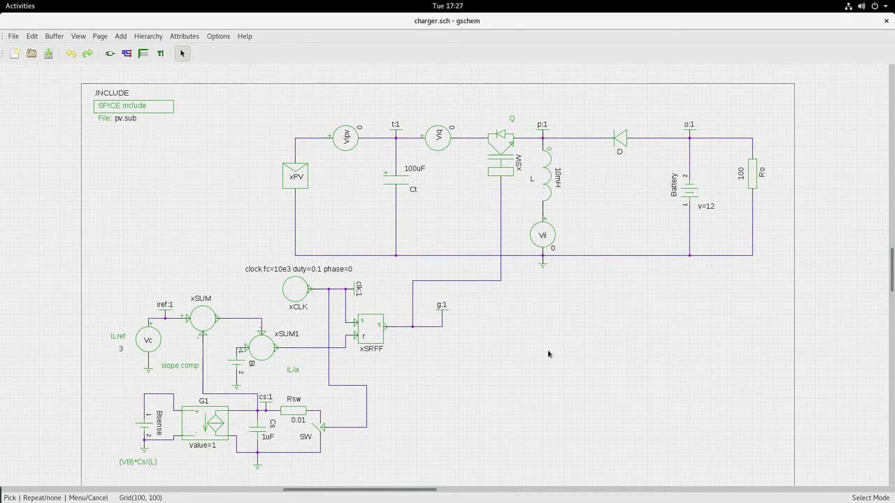
In a terminal, change to the pvsim directory and generate the netlist with "gnetlist -g spice-sdb -o charger.net charger.sch"
key(super)
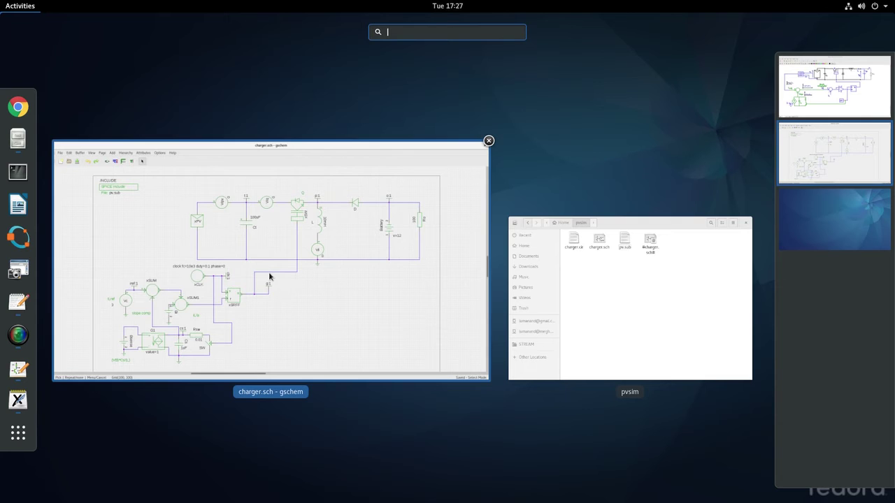
click(15, 174)
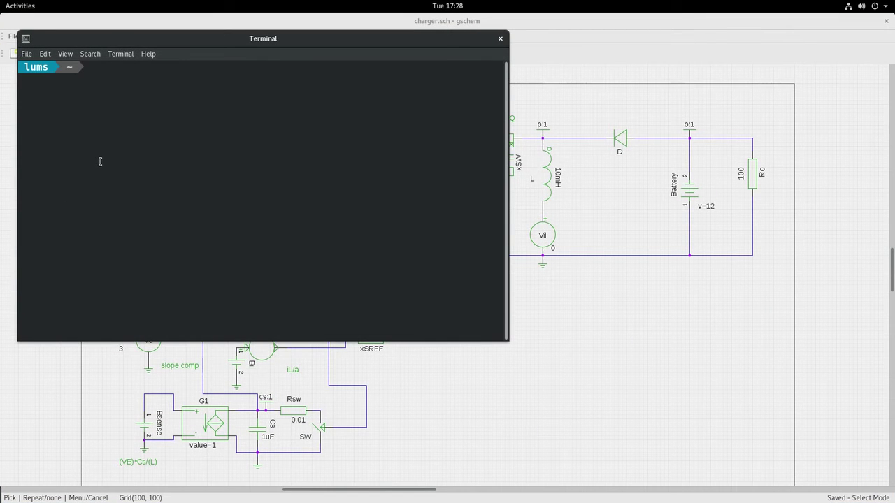
text(cd pvsim/)
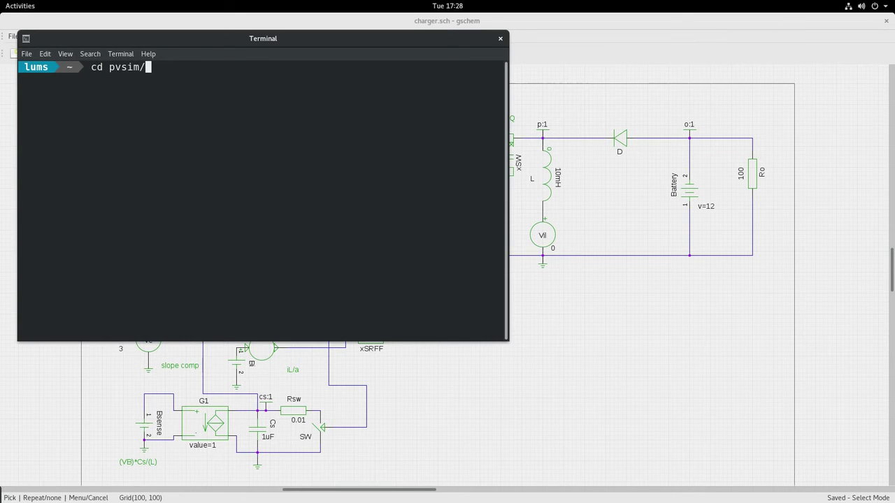
key(Return)
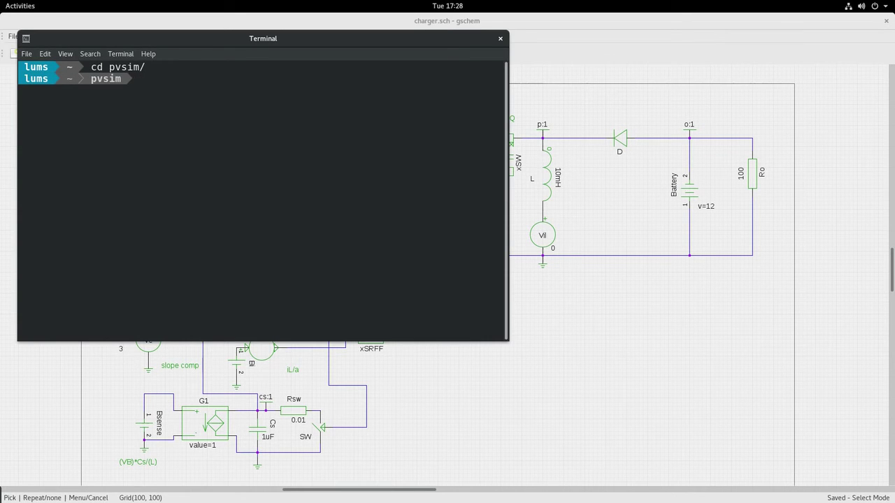
middle_click(100, 161)
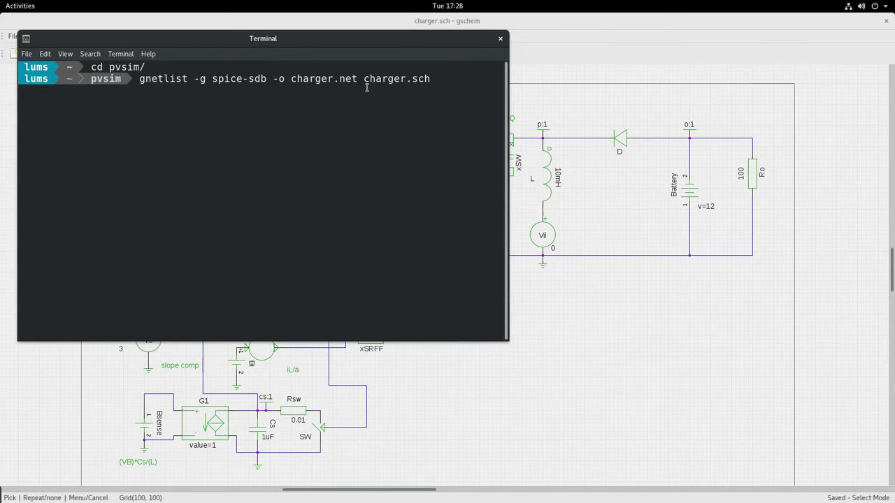
key(Return)
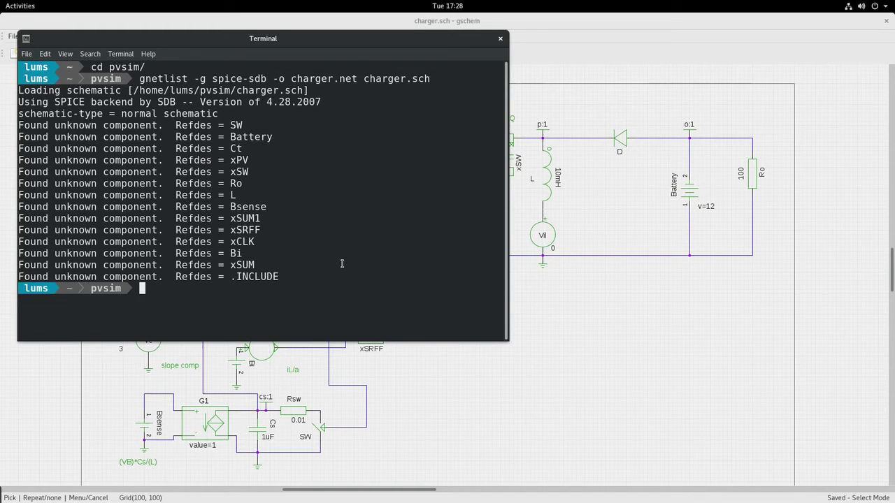
Run "ngspice charger.cir" and plot the current reference against the inductor current with "plot v(iref) i(l)"
text(ngspice charger.cir)
key(Return)
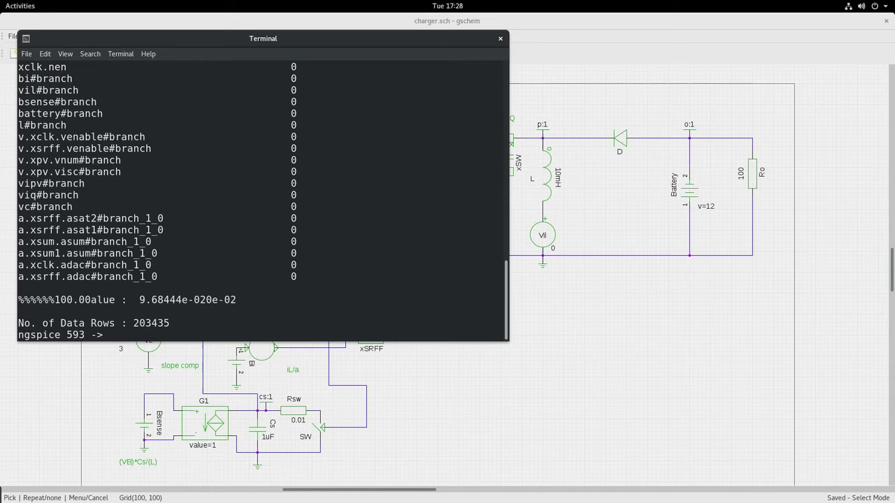
middle_click(218, 339)
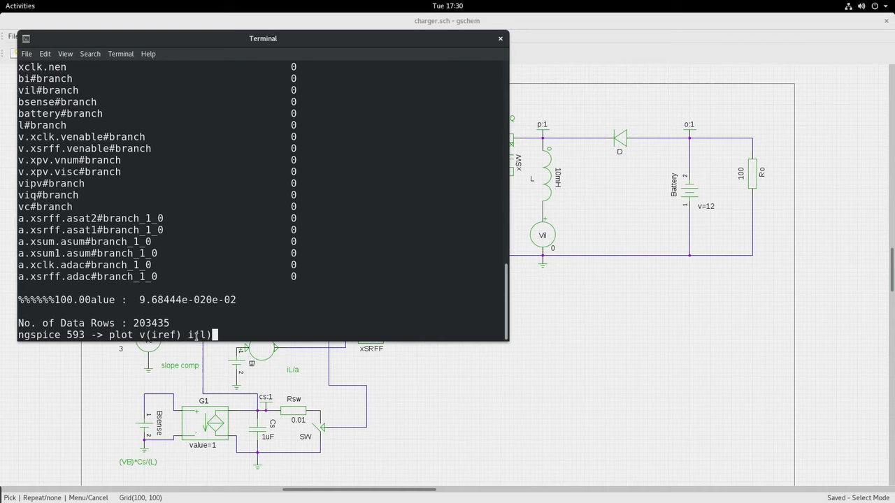
key(Return)
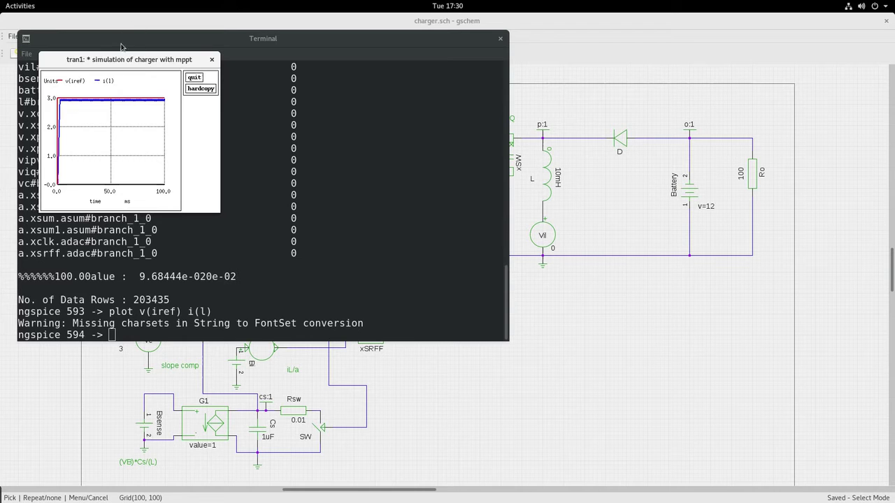
Maximize the v(iref) and i(l) plot and open a full-screen zoom of the current ripple from about 32.74 to 33.12 ms
double_click(119, 59)
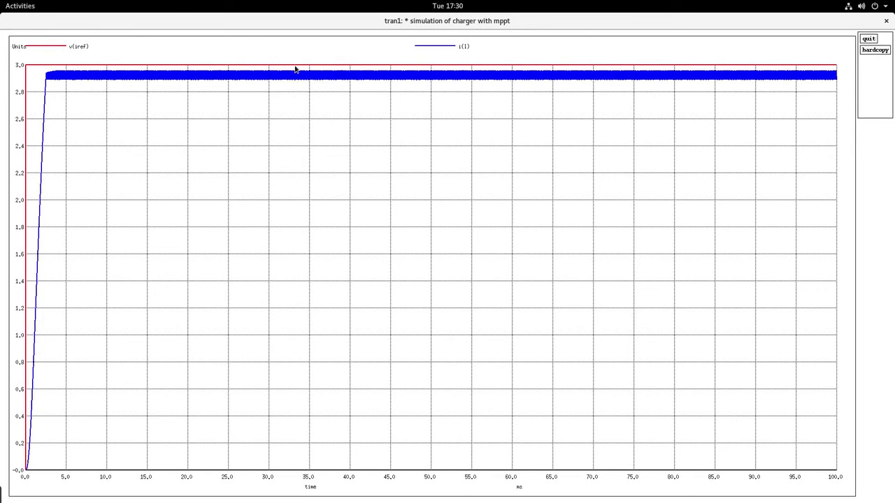
drag(292, 58, 294, 91)
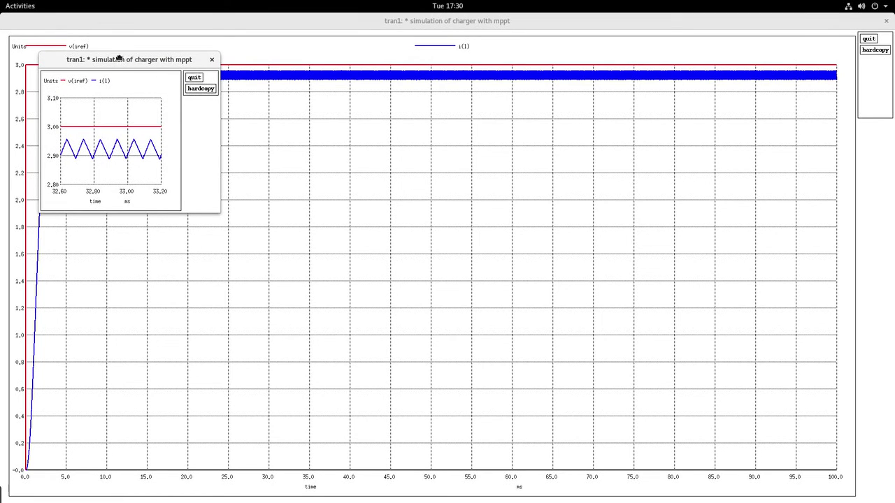
double_click(119, 58)
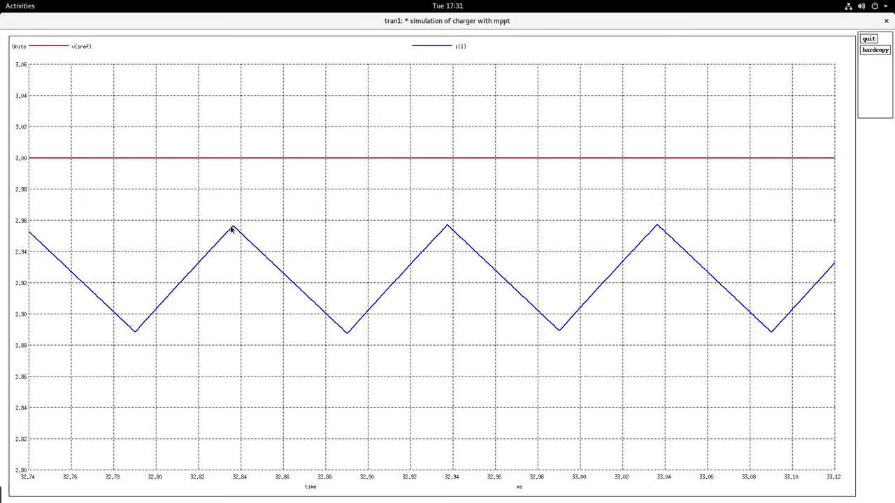
Back in the ngspice terminal, run "plot v(clk) v(cs)", maximize the plot and zoom into about 32.3 to 32.7 ms
key(alt+Tab)
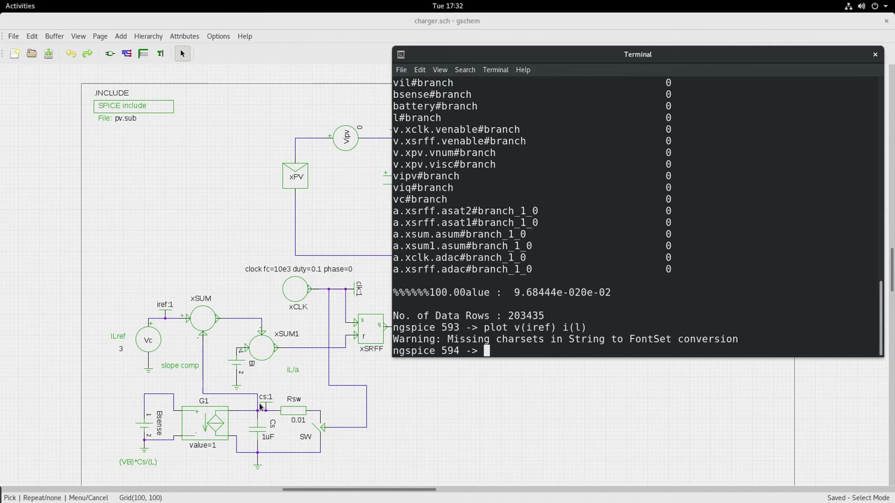
text(plot v(clk) v(cs))
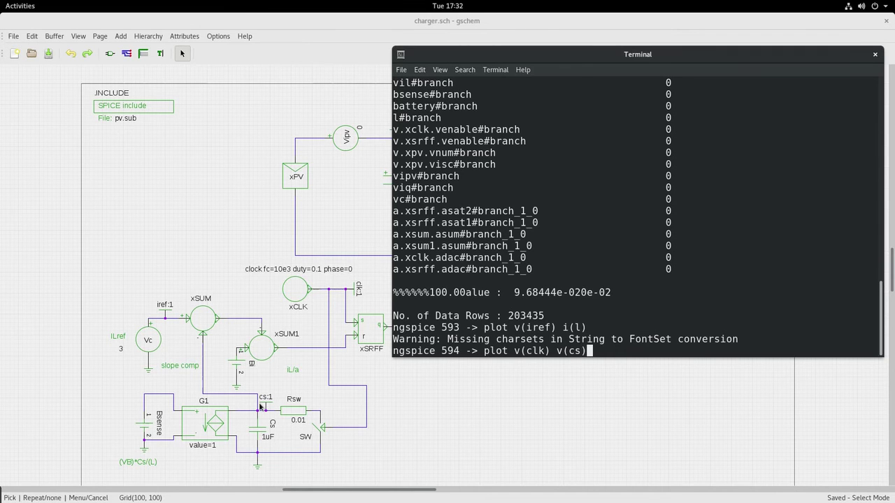
key(Return)
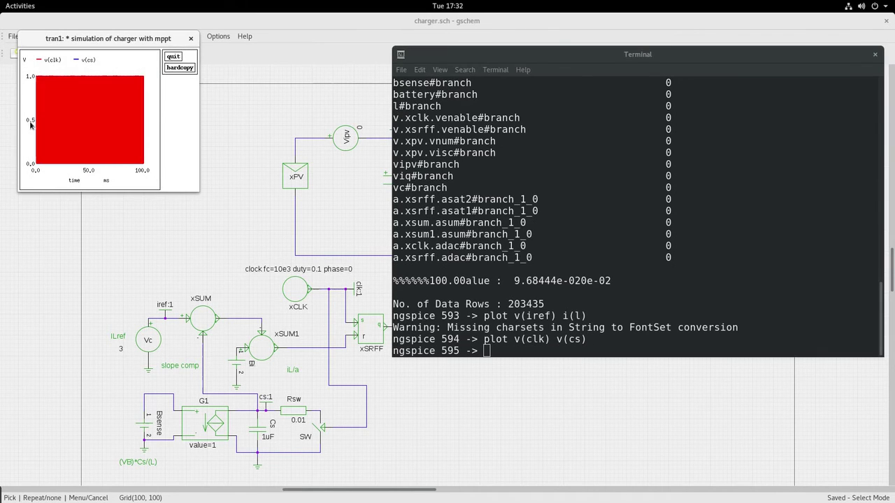
double_click(96, 40)
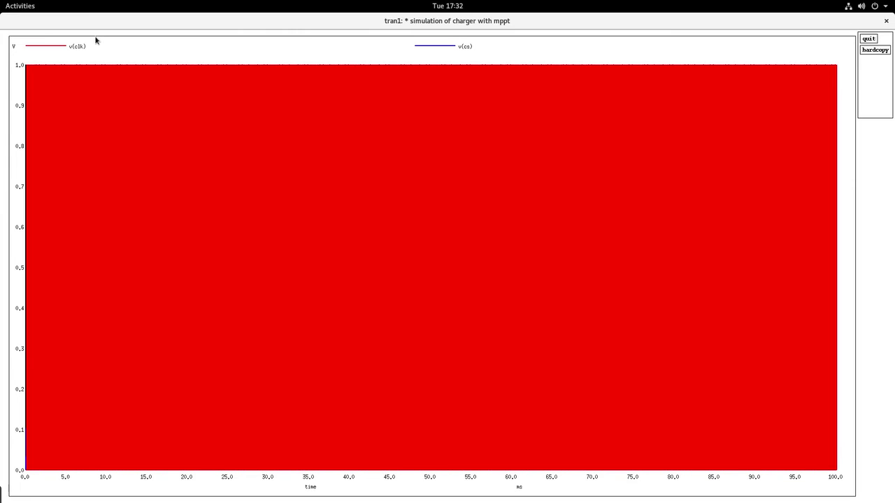
drag(288, 54, 291, 476)
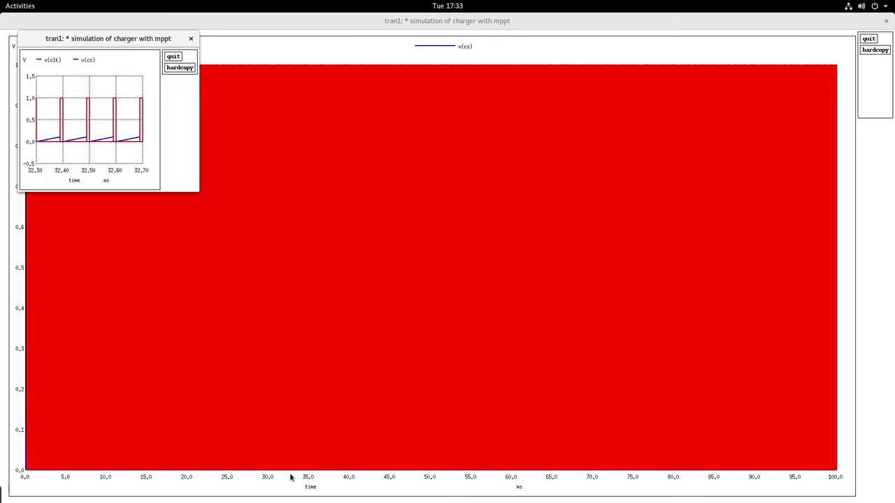
Maximize the zoomed v(clk) and v(cs) plot, and back in the ngspice terminal run "plot v(iref)-v(cs) i(l)"
double_click(142, 39)
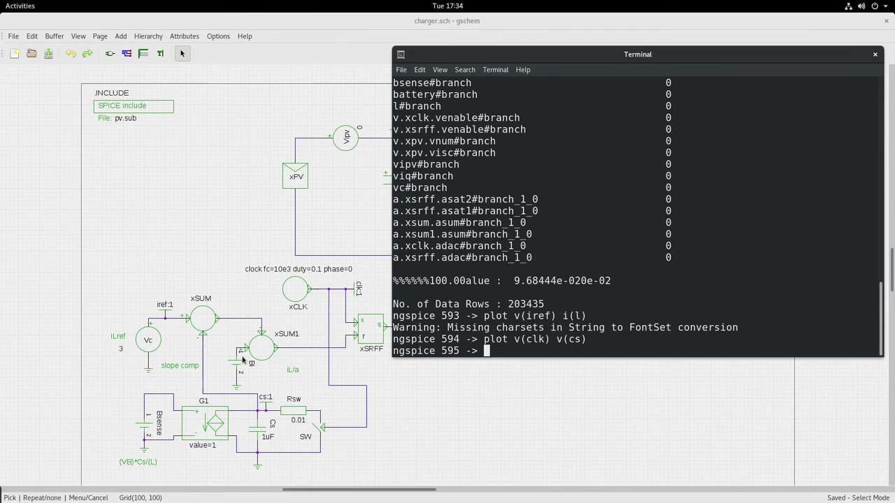
text(plot)
text(v(iref)-v(cs) i(l))
key(Return)
key(Up)
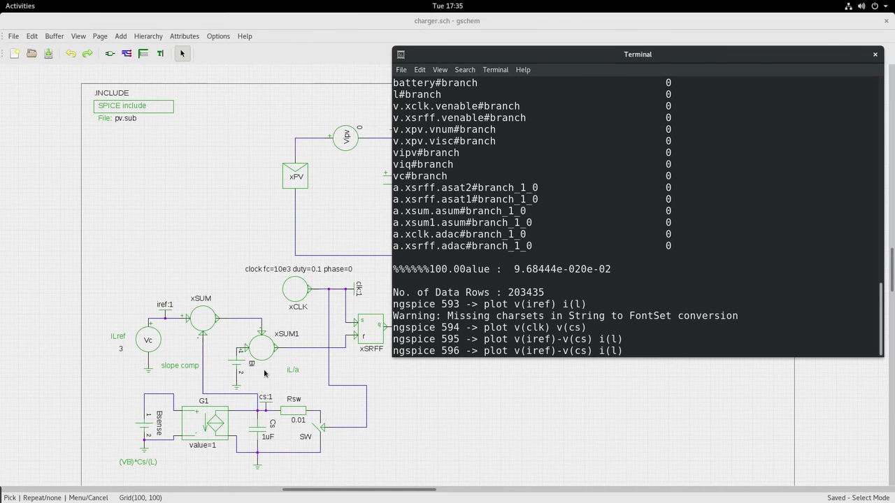
key(Return)
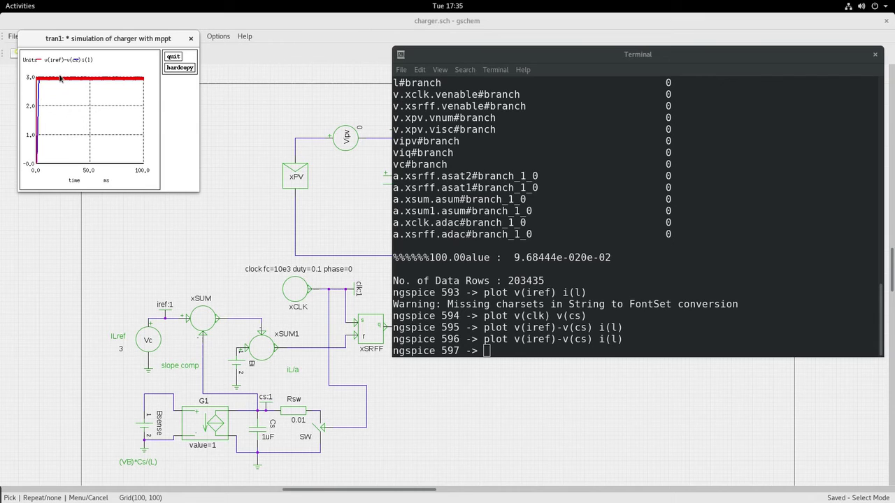
Zoom the v(iref)-v(cs) and i(l) plot into about 21.6 to 23.1 ms, examine it full screen and close it
mouse_move(60, 77)
mouse_down()
mouse_move(77, 95)
mouse_move(60, 94)
mouse_up()
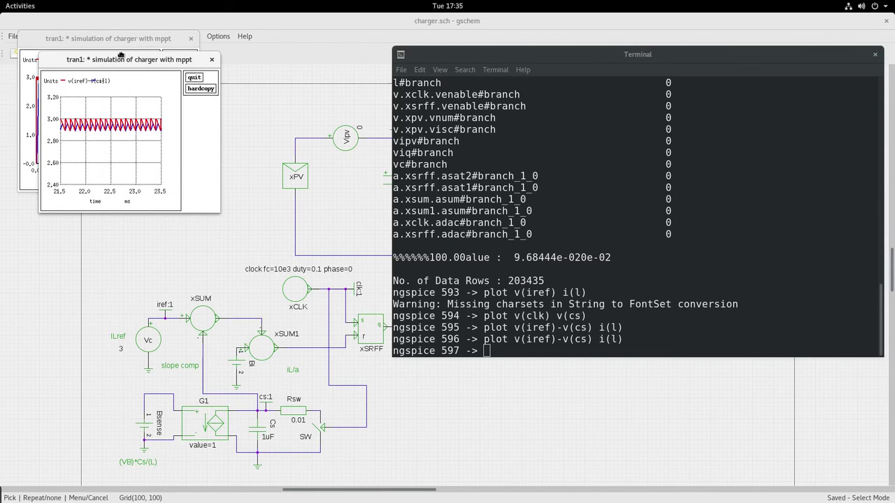
double_click(122, 58)
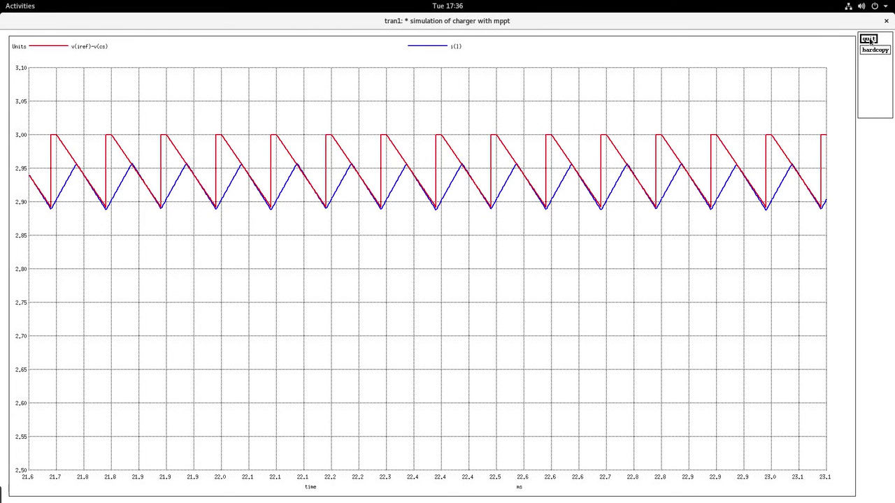
click(868, 39)
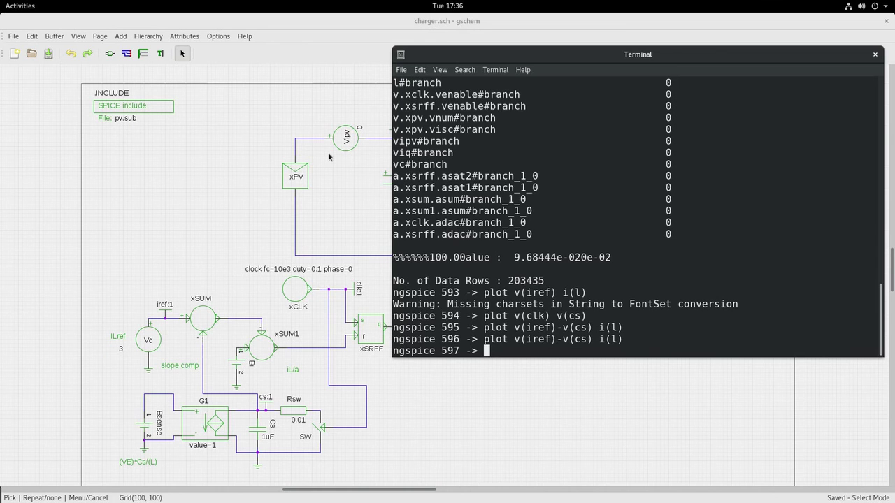
Run "plot v(t)*i(vipv)" in the ngspice terminal and maximize the resulting PV power plot
middle_click(568, 270)
key(Return)
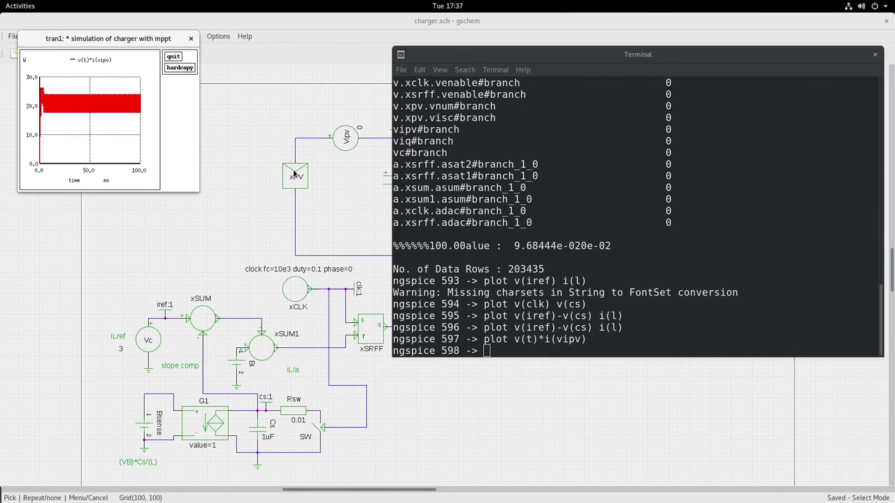
double_click(95, 38)
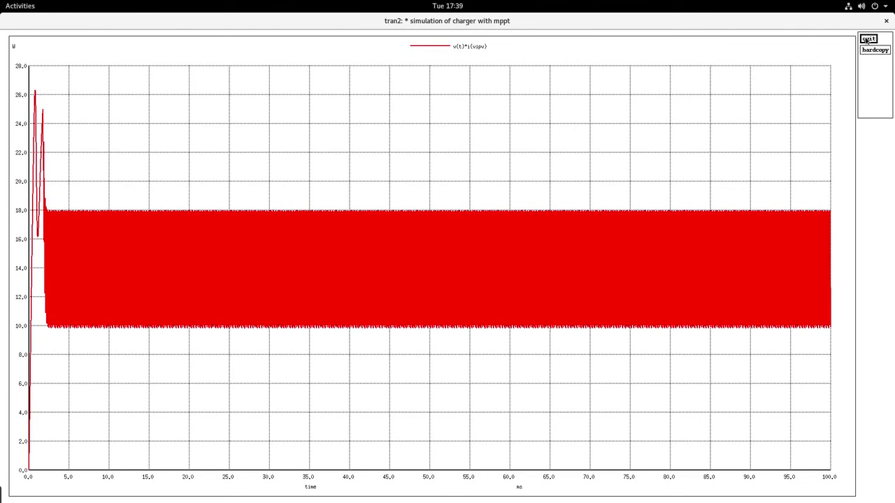
Close the PV power plot and bring the charger.sch schematic in gschem to the front
click(867, 39)
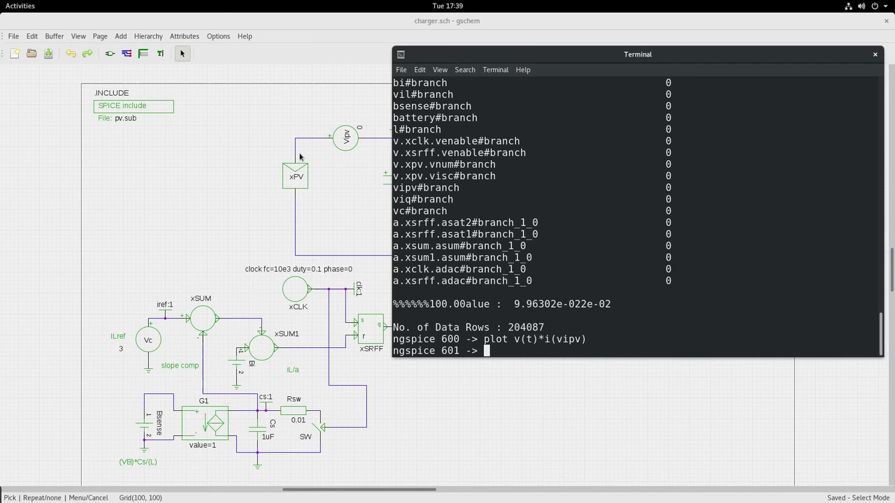
click(331, 24)
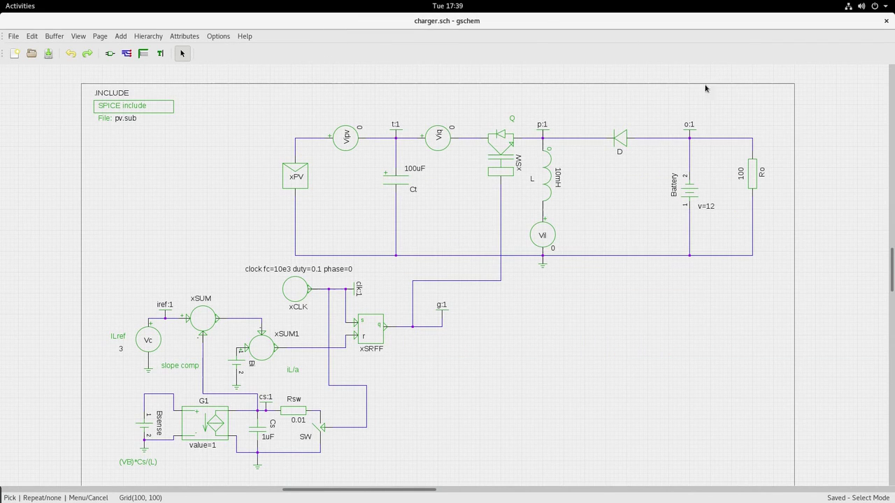